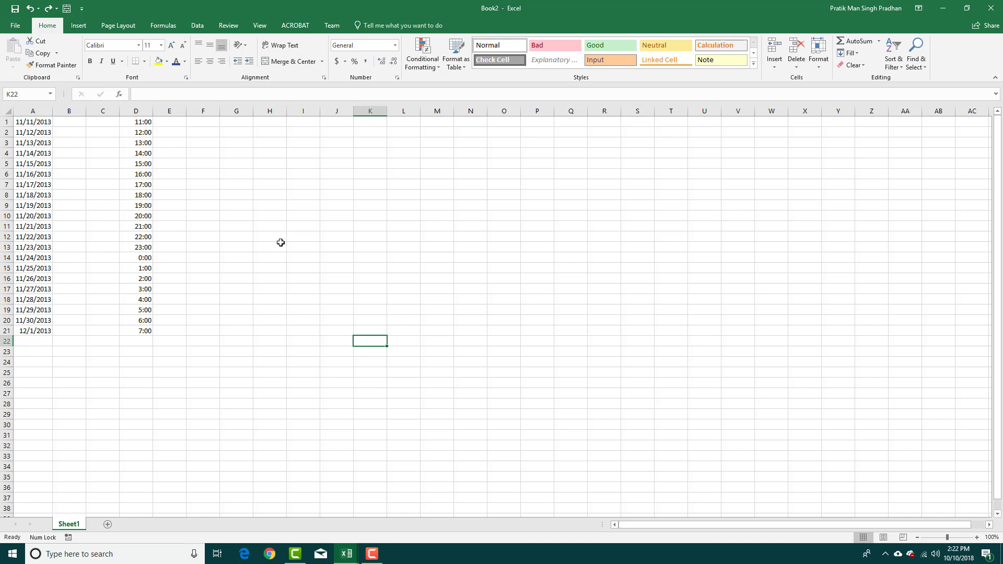
- Enter a first trial value in the empty cell A23
{"action": "left_click_drag", "start_coordinate": [42, 122], "coordinate": [42, 336]}
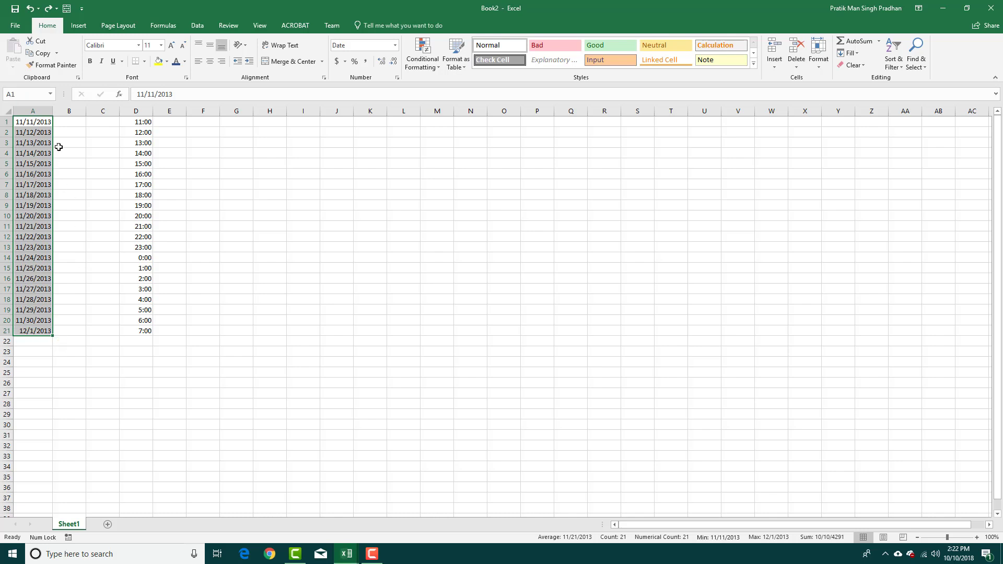
{"action": "left_click", "coordinate": [110, 319]}
{"action": "left_click", "coordinate": [35, 348]}
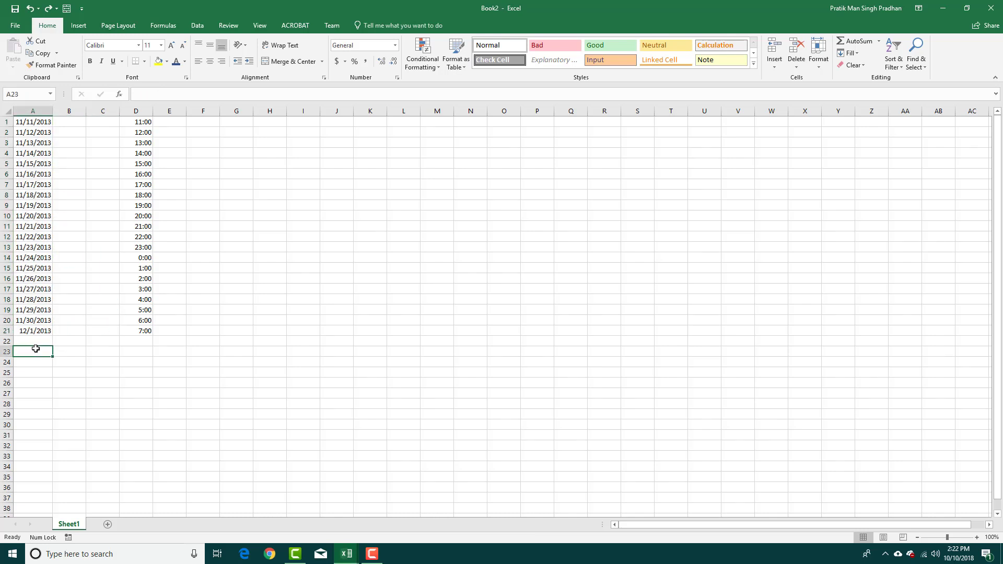
{"action": "type", "text": "22-21-32"}
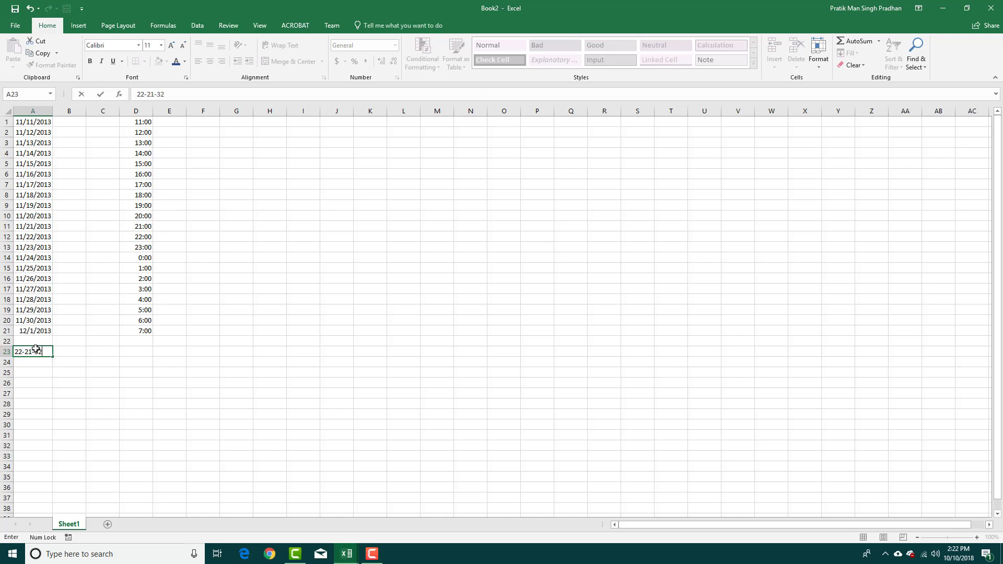
{"action": "key", "text": "ctrl+Return"}
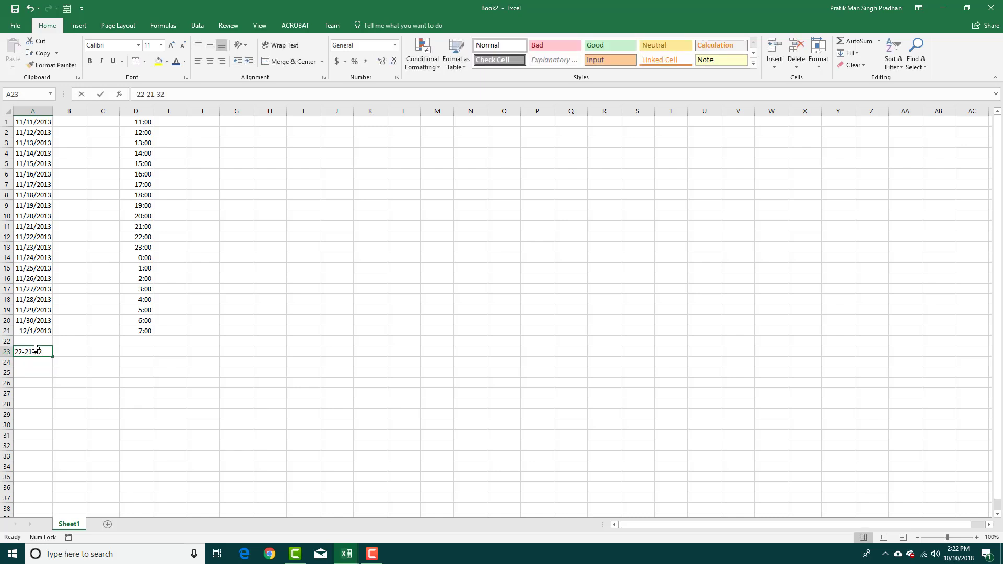
- Re-enter the test date 12-23-23 in A23, check its Date format, then clear it
{"action": "type", "text": "12"}
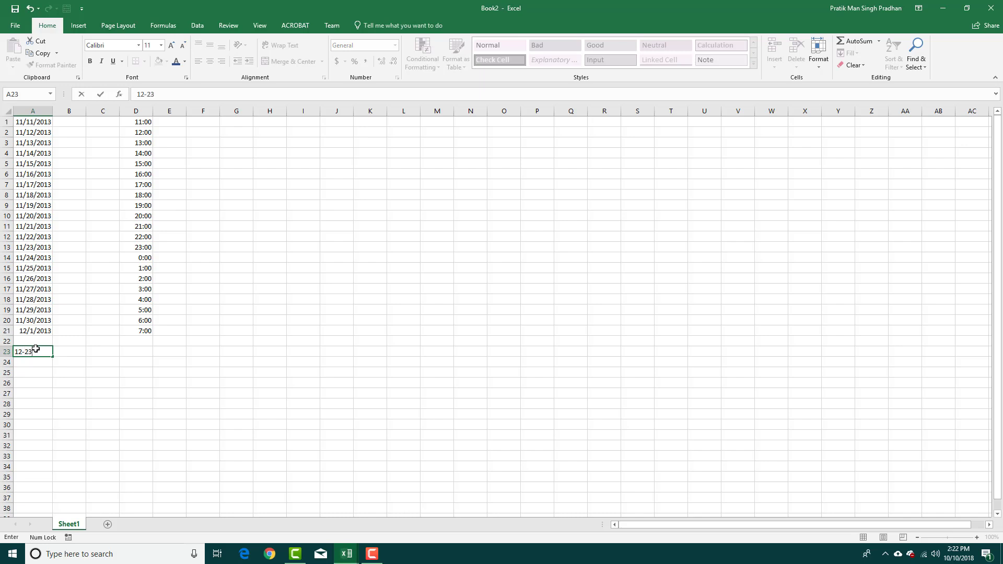
{"action": "key", "text": "Return"}
{"action": "left_click", "coordinate": [36, 348]}
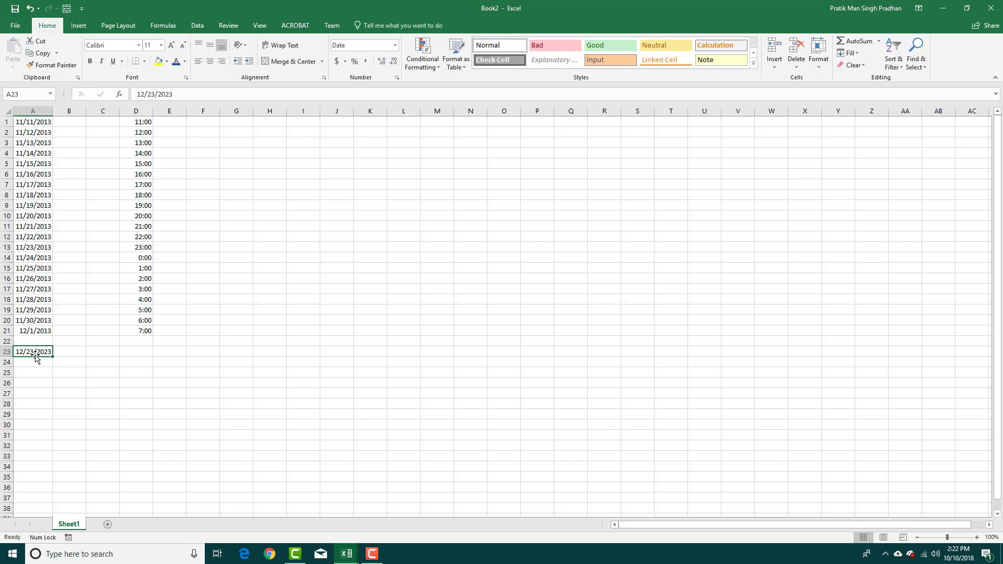
{"action": "left_click_drag", "start_coordinate": [36, 353], "coordinate": [96, 314]}
- Format dates A1:A21 as Long Date, e.g. Monday, November 11, 2013
{"action": "left_click_drag", "start_coordinate": [50, 123], "coordinate": [49, 333]}
{"action": "left_click", "coordinate": [396, 46]}
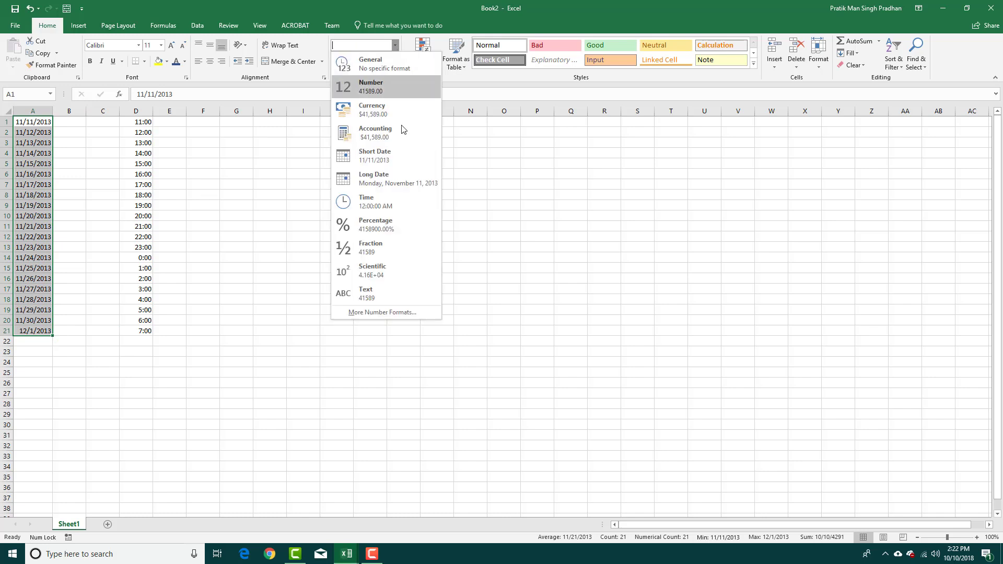
{"action": "left_click", "coordinate": [392, 165]}
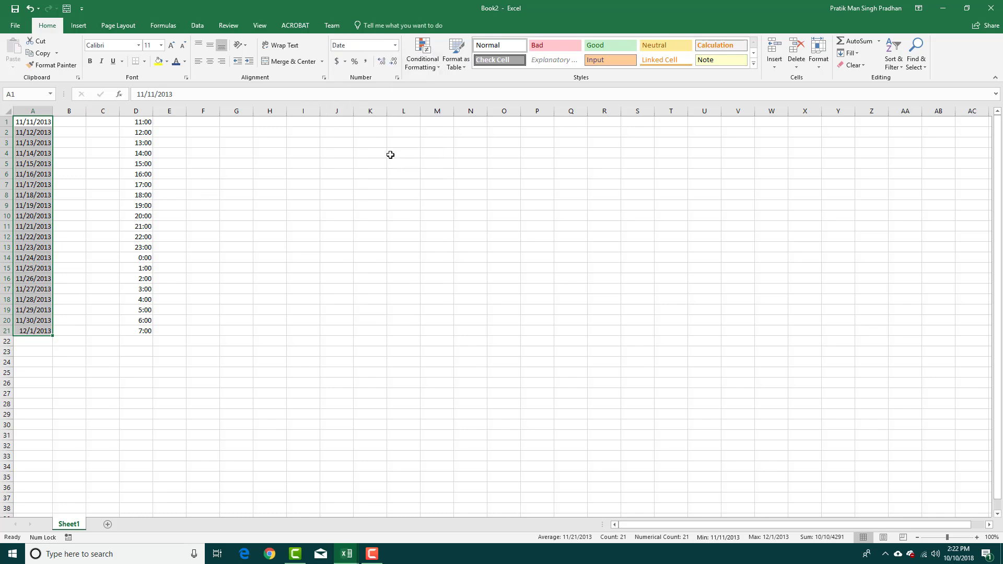
{"action": "left_click", "coordinate": [396, 47]}
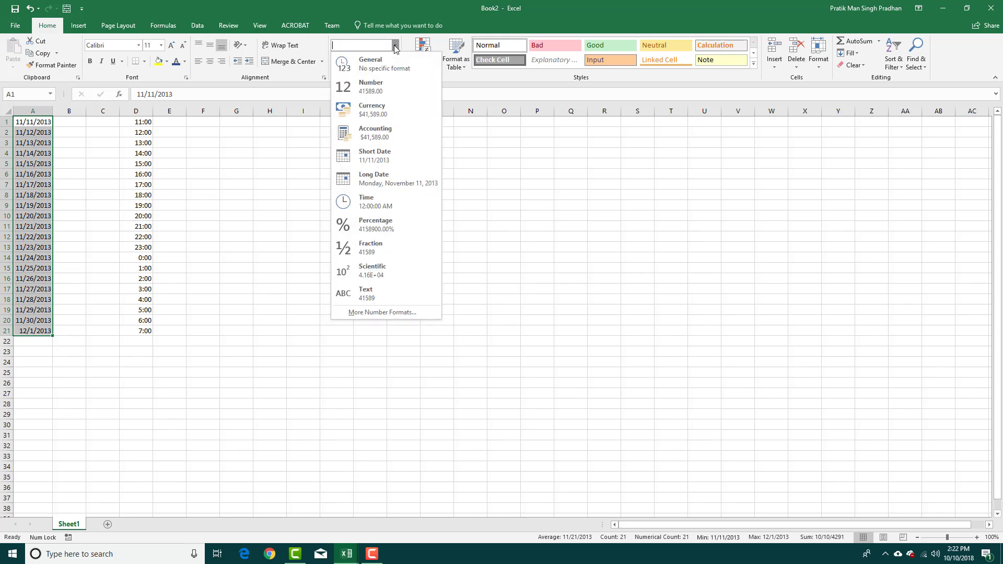
{"action": "left_click", "coordinate": [383, 185]}
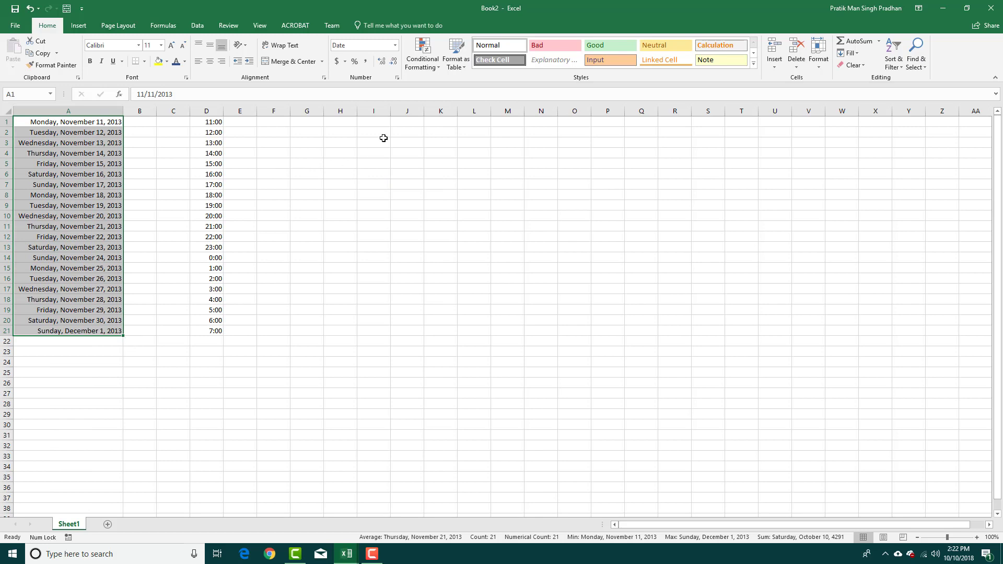
{"action": "left_click", "coordinate": [395, 46]}
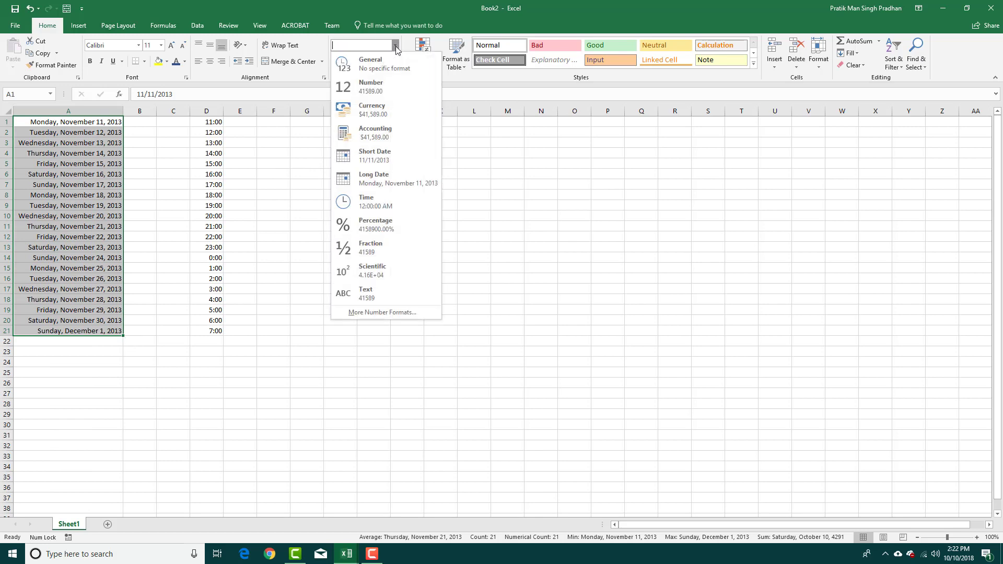
- Apply the March 14, 2012 date type so column A reads November 11, 2013
{"action": "left_click", "coordinate": [382, 312]}
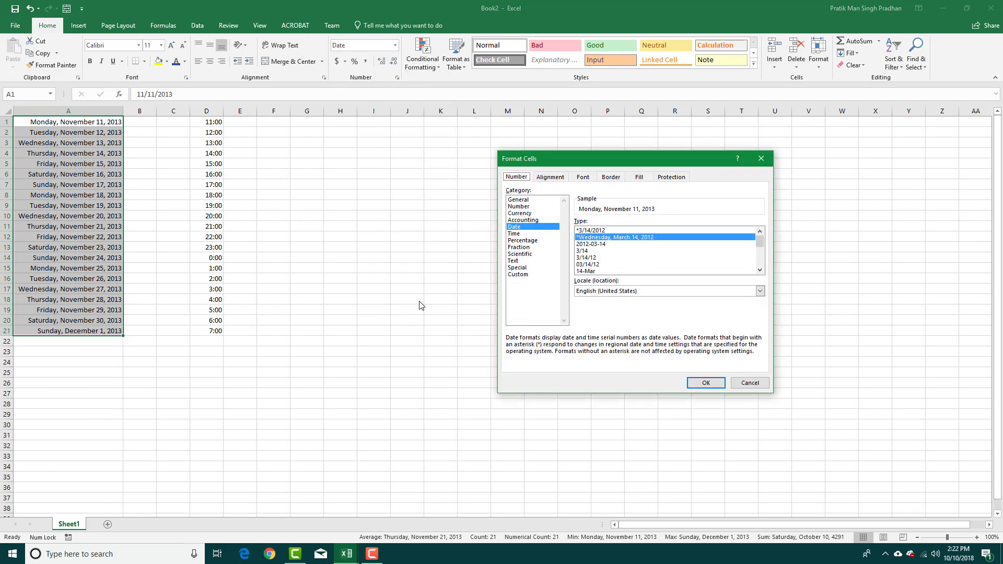
{"action": "left_click", "coordinate": [530, 228]}
{"action": "left_click", "coordinate": [588, 263]}
{"action": "scroll", "coordinate": [588, 261], "scroll_direction": "down", "scroll_amount": 2}
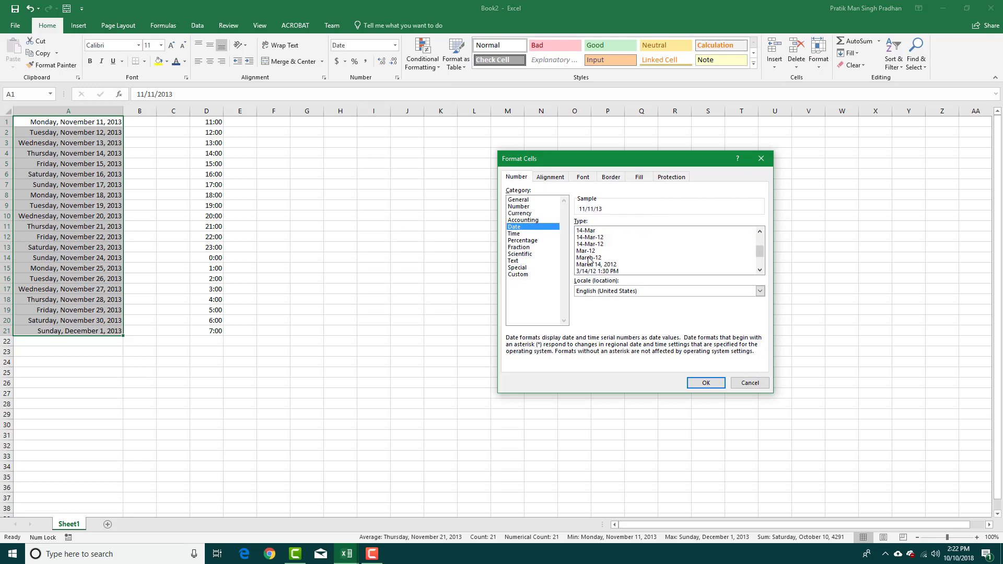
{"action": "left_click", "coordinate": [589, 258]}
{"action": "scroll", "coordinate": [590, 263], "scroll_direction": "up", "scroll_amount": 2}
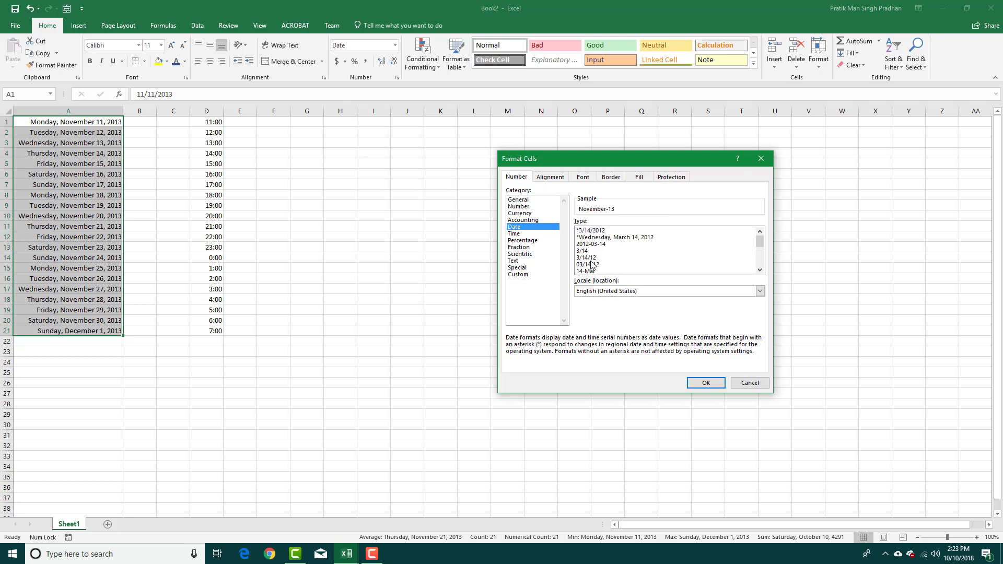
{"action": "left_click", "coordinate": [621, 238]}
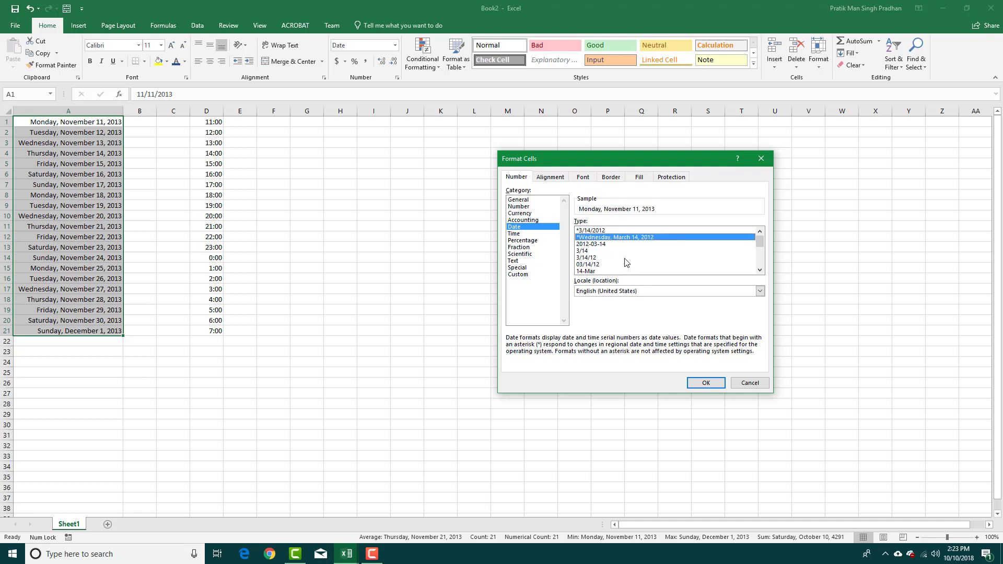
{"action": "left_click", "coordinate": [609, 244]}
{"action": "scroll", "coordinate": [606, 255], "scroll_direction": "down", "scroll_amount": 3}
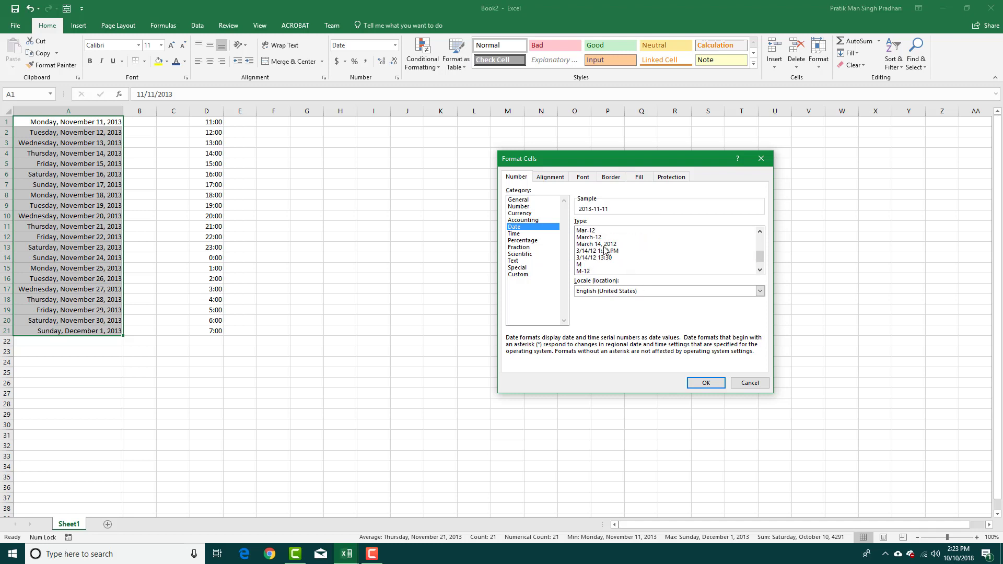
{"action": "left_click", "coordinate": [604, 244]}
{"action": "left_click", "coordinate": [705, 382]}
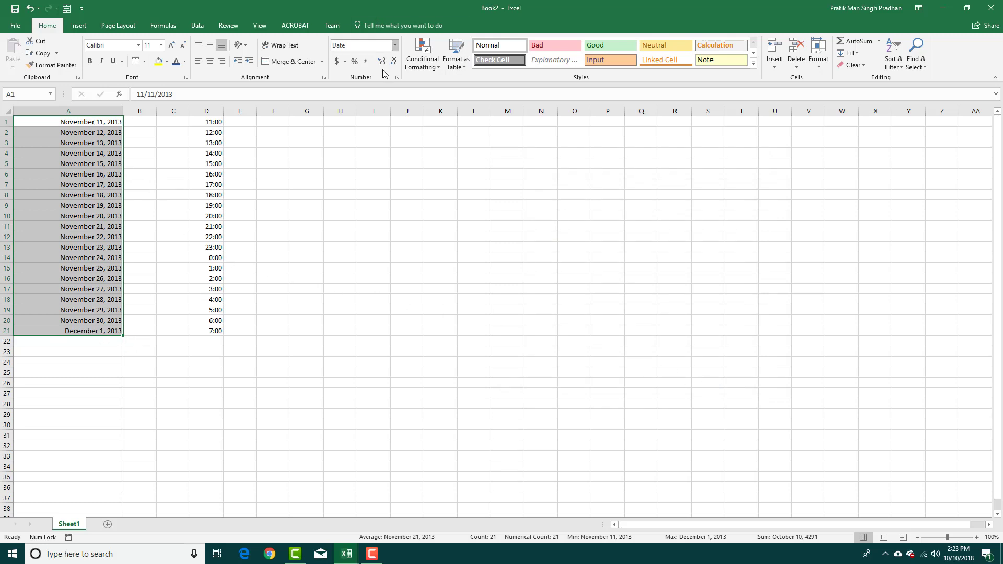
- Give column A dates the custom format code dddd mmmm yyyy
{"action": "left_click", "coordinate": [396, 46]}
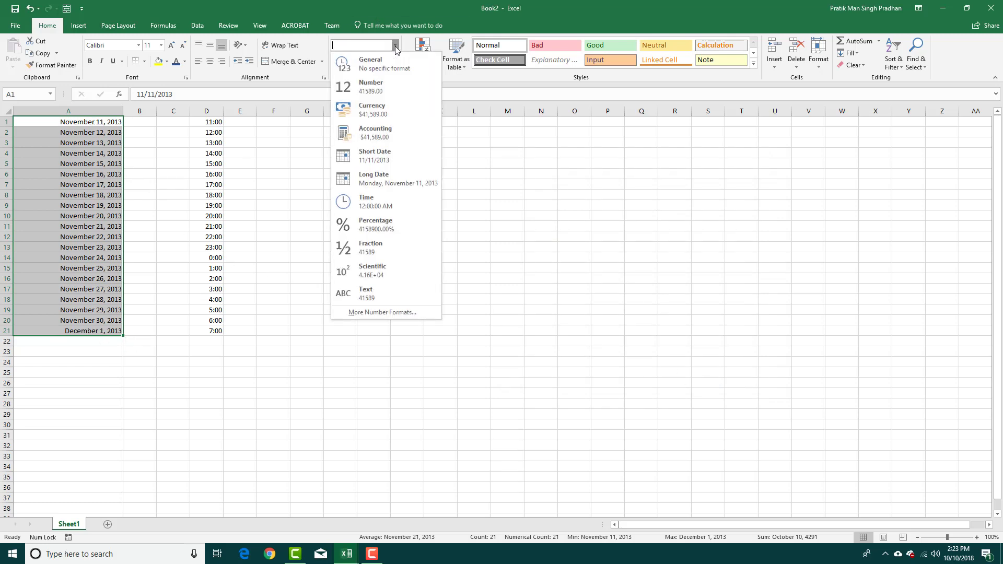
{"action": "left_click", "coordinate": [399, 312]}
{"action": "left_click", "coordinate": [525, 275]}
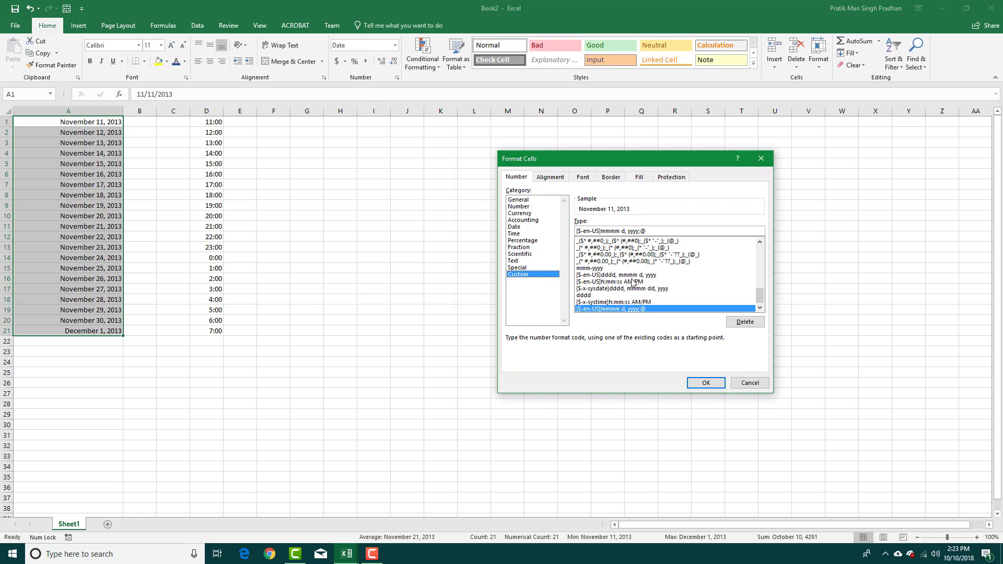
{"action": "left_click_drag", "start_coordinate": [600, 230], "coordinate": [558, 232]}
{"action": "key", "text": "Delete"}
{"action": "key", "text": "Delete"}
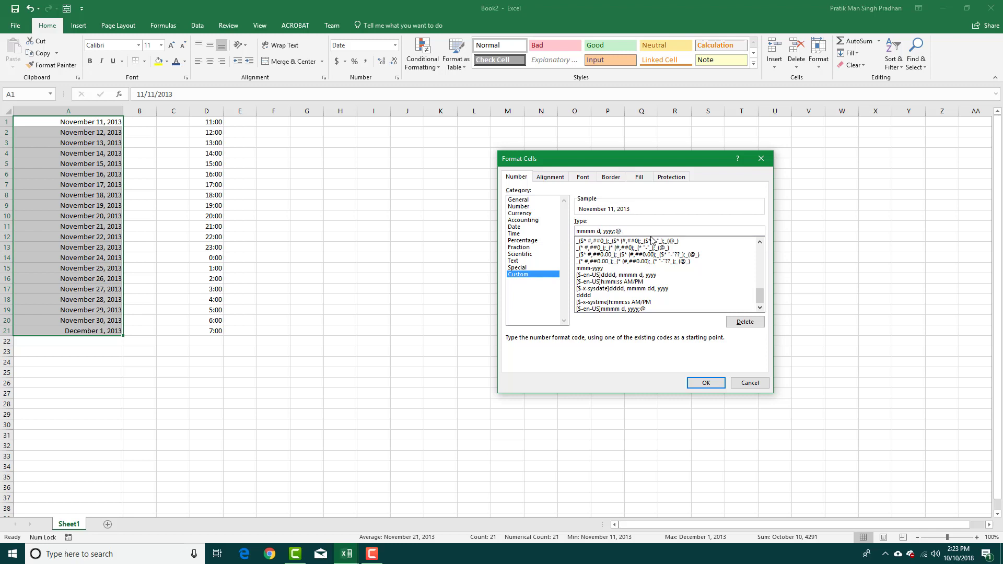
{"action": "left_click_drag", "start_coordinate": [638, 229], "coordinate": [598, 231]}
{"action": "type", "text": "dd"}
{"action": "key", "text": "BackSpace"}
{"action": "key", "text": "BackSpace"}
{"action": "key", "text": "BackSpace"}
{"action": "key", "text": "BackSpace"}
{"action": "key", "text": "BackSpace"}
{"action": "key", "text": "BackSpace"}
{"action": "key", "text": "BackSpace"}
{"action": "type", "text": "dddd mmmm"}
{"action": "left_click", "coordinate": [705, 383]}
{"action": "left_click", "coordinate": [149, 168]}
- Reselect dates A1:A21 and bring up the Custom number format settings
{"action": "left_click", "coordinate": [70, 123]}
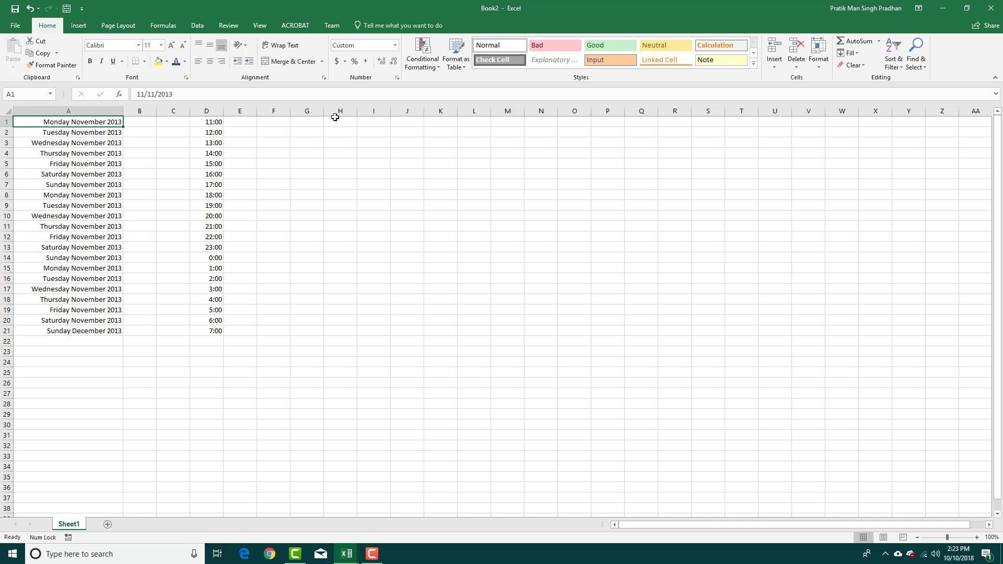
{"action": "left_click_drag", "start_coordinate": [110, 330], "coordinate": [84, 121]}
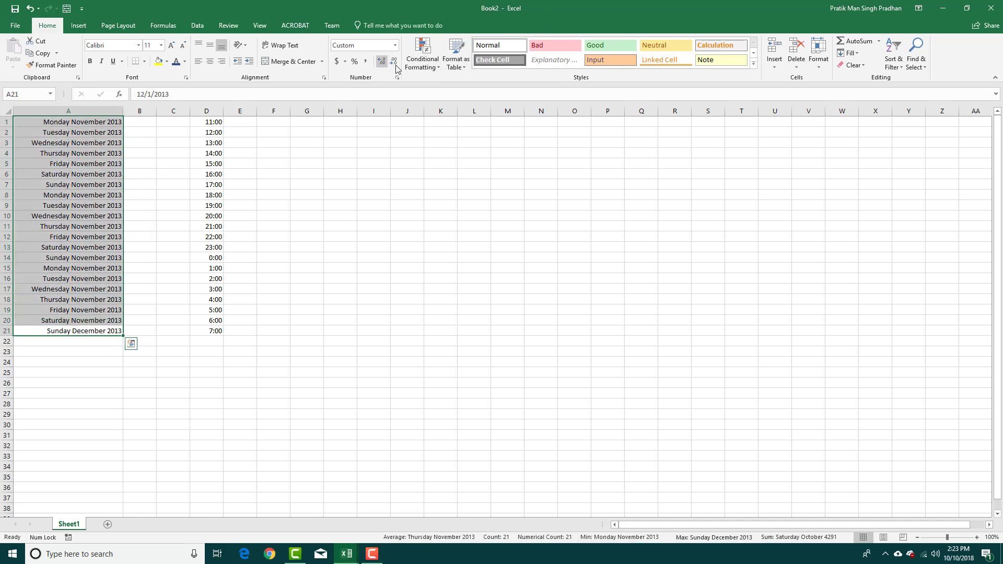
{"action": "left_click", "coordinate": [395, 47]}
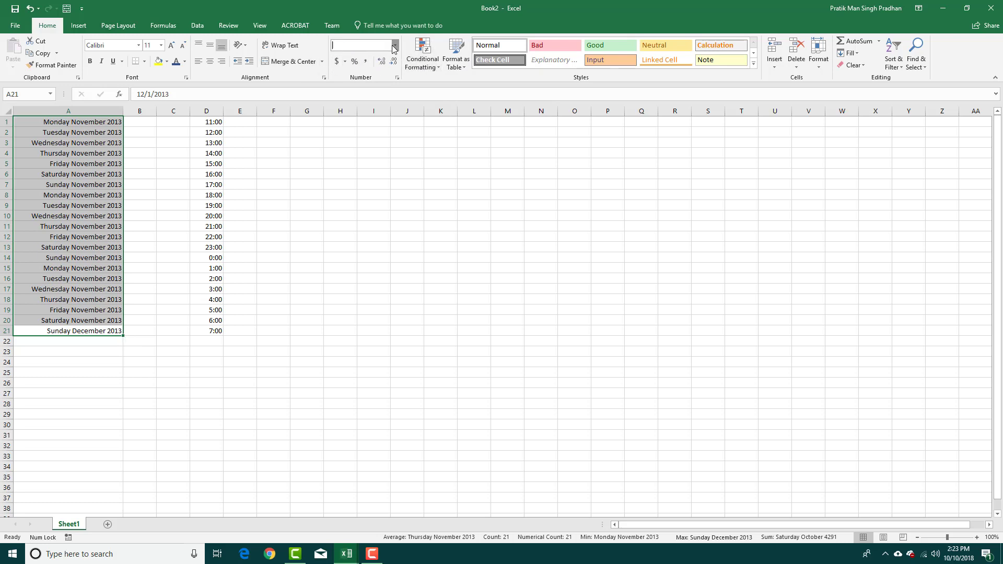
{"action": "left_click", "coordinate": [377, 312]}
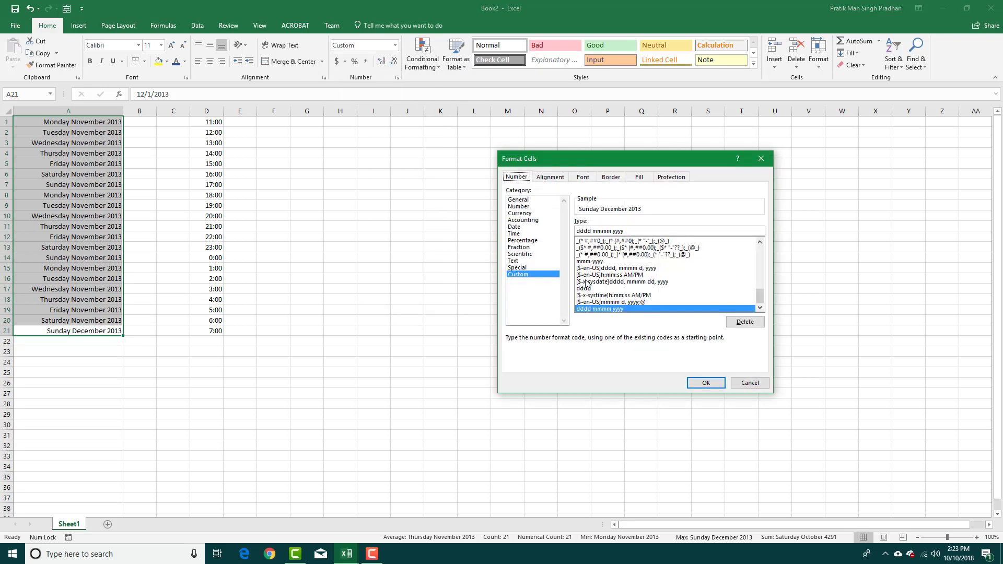
- Edit the custom Type code to ddd, d mmm, yyyy
{"action": "left_click", "coordinate": [593, 229]}
{"action": "type", "text": "d"}
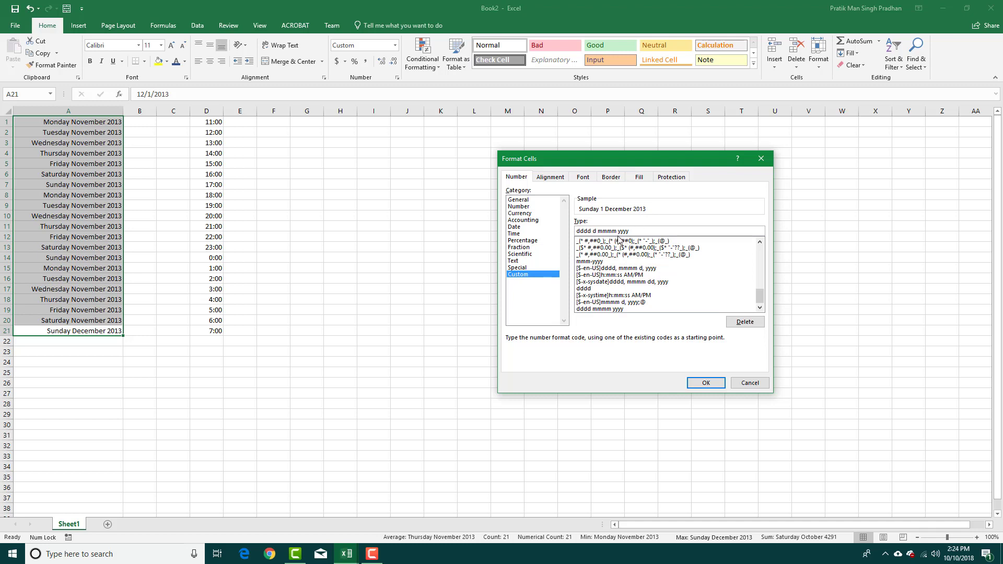
{"action": "type", "text": ","}
{"action": "left_click", "coordinate": [592, 230]}
{"action": "type", "text": ","}
{"action": "key", "text": "BackSpace"}
{"action": "key", "text": "BackSpace"}
{"action": "key", "text": "BackSpace"}
{"action": "key", "text": "BackSpace"}
{"action": "type", "text": "mm"}
- Apply the ddd, d mmm, yyyy format to column A and reopen the custom format settings
{"action": "left_click", "coordinate": [705, 383]}
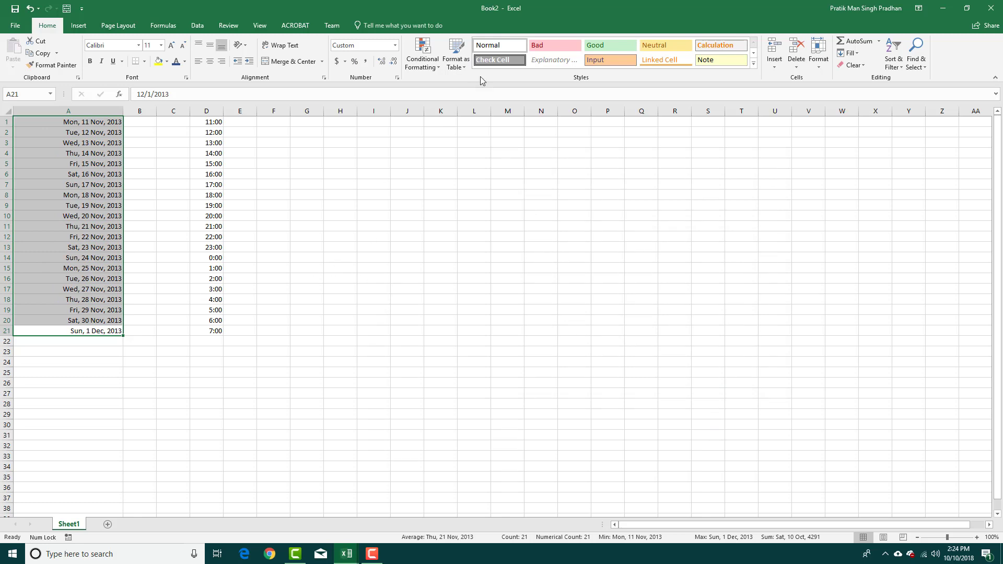
{"action": "mouse_move", "coordinate": [98, 311]}
{"action": "left_click", "coordinate": [395, 45]}
{"action": "left_click", "coordinate": [375, 312]}
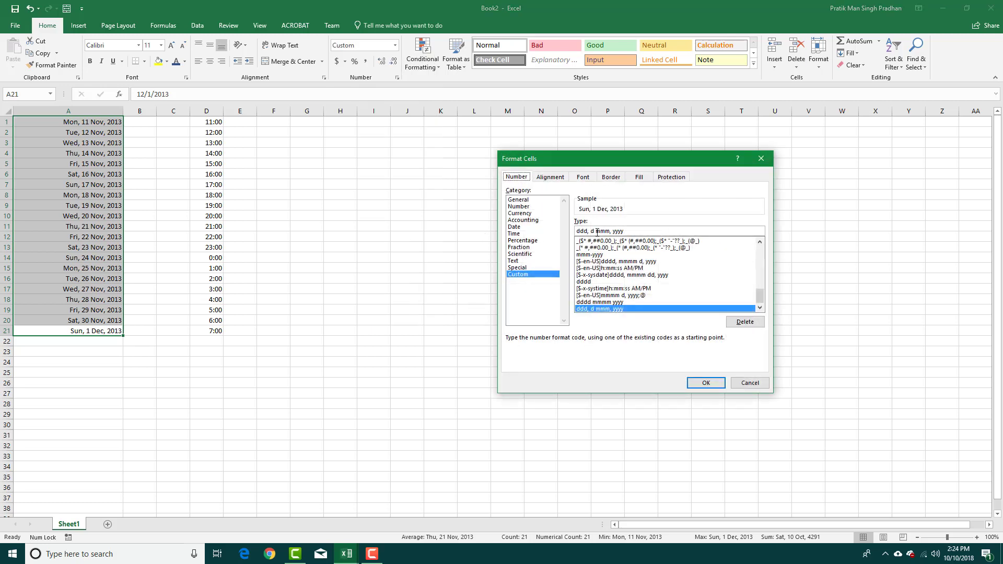
- Replace the custom code with dddd so column A shows only weekday names
{"action": "left_click", "coordinate": [634, 231]}
{"action": "type", "text": "dddd"}
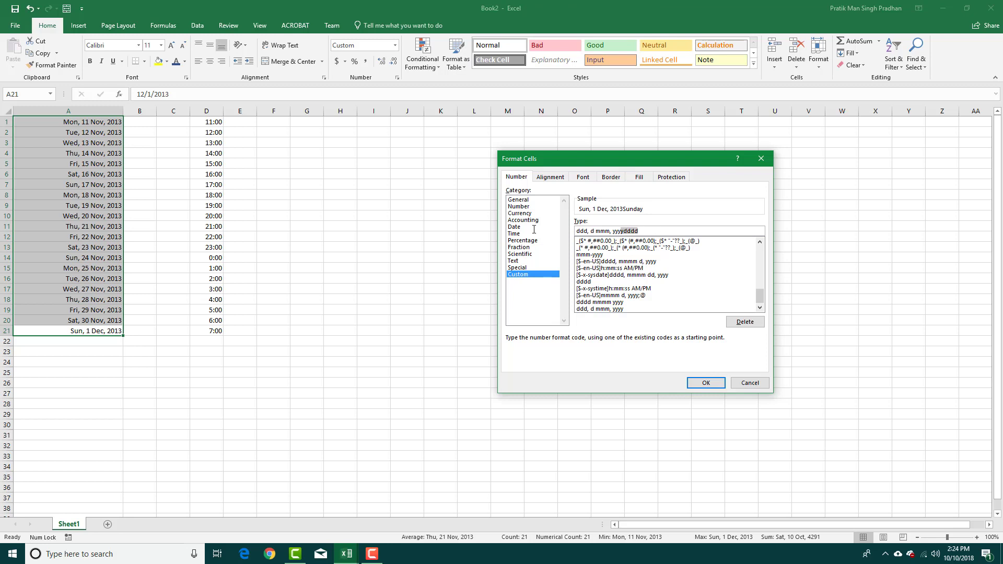
{"action": "key", "text": "shift+Home"}
{"action": "type", "text": "dddd"}
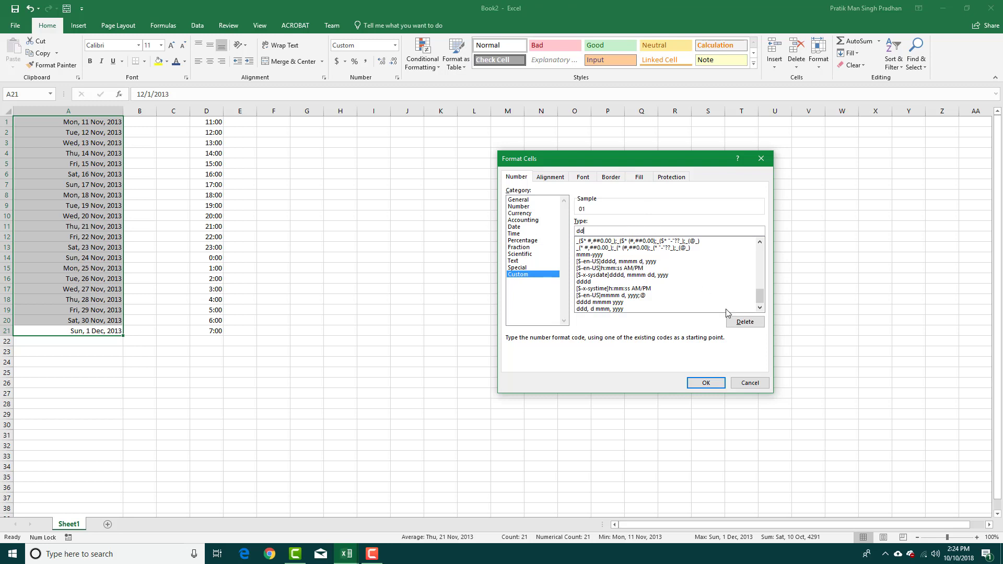
{"action": "left_click", "coordinate": [716, 384]}
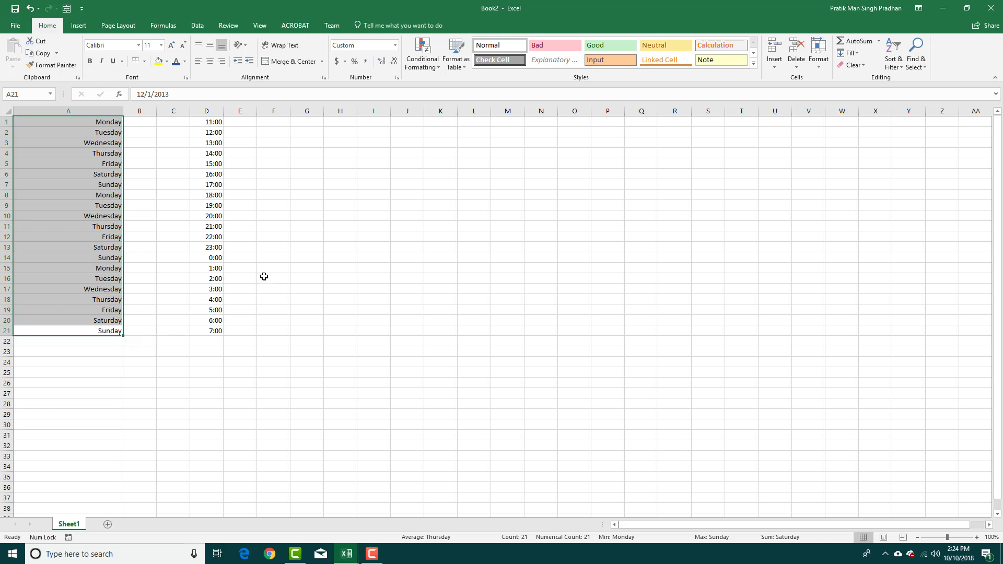
{"action": "left_click_drag", "start_coordinate": [221, 125], "coordinate": [215, 332]}
- Format times D1:D21 with the 1:30 PM time type, e.g. 11:00 AM
{"action": "left_click", "coordinate": [396, 46]}
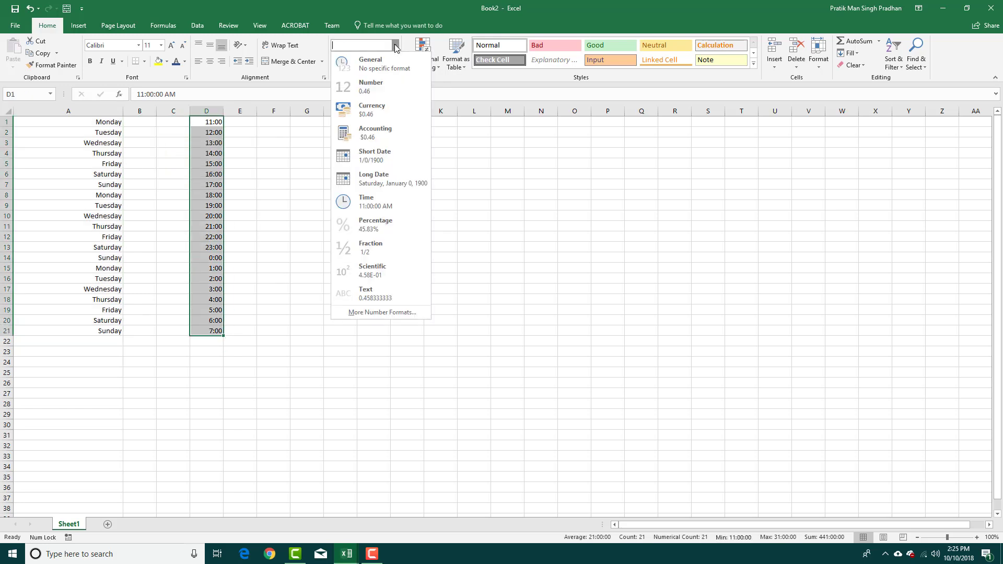
{"action": "left_click", "coordinate": [395, 201]}
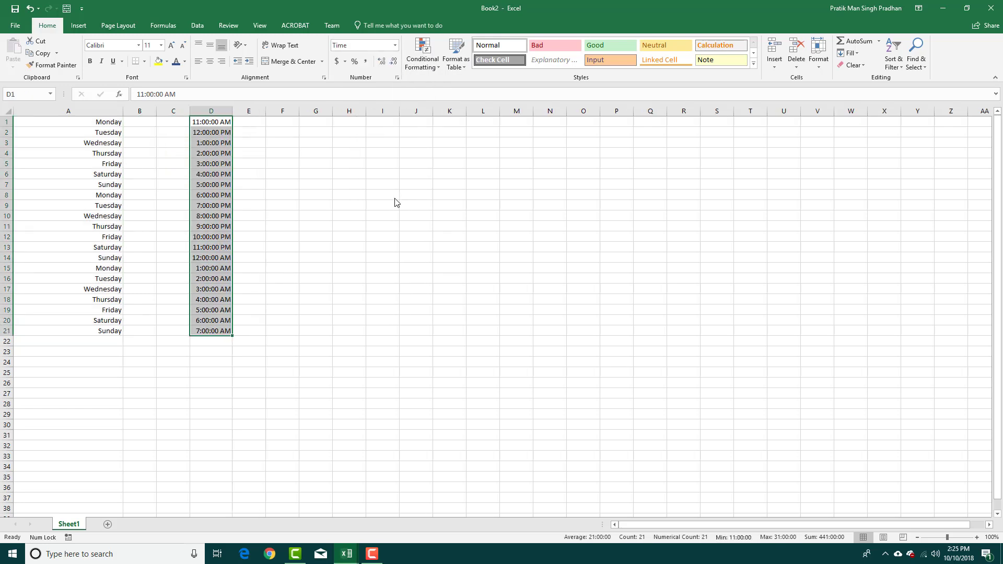
{"action": "left_click", "coordinate": [396, 46]}
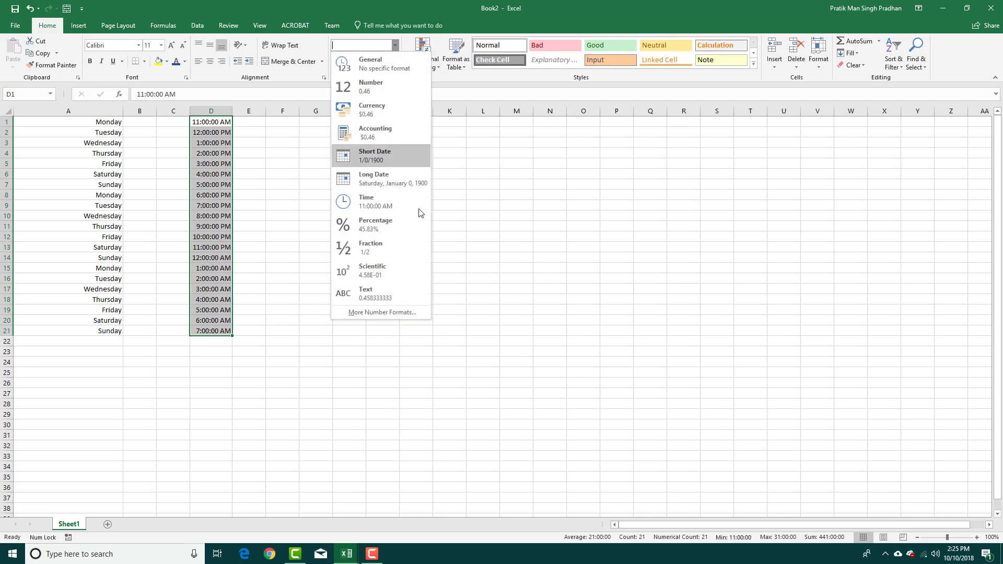
{"action": "left_click", "coordinate": [382, 312]}
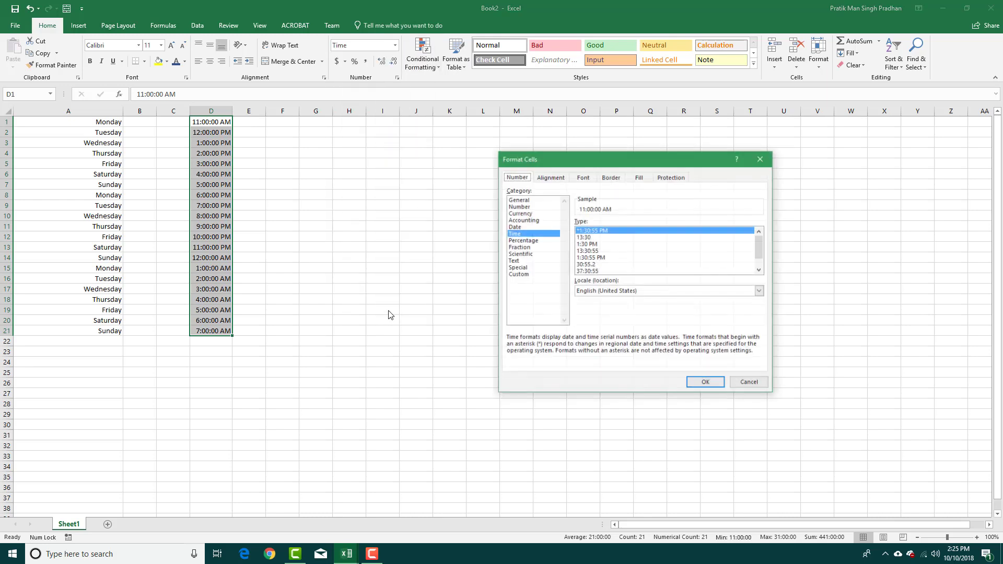
{"action": "left_click", "coordinate": [587, 238]}
{"action": "scroll", "coordinate": [593, 245], "scroll_direction": "down", "scroll_amount": 1}
{"action": "left_click", "coordinate": [590, 231]}
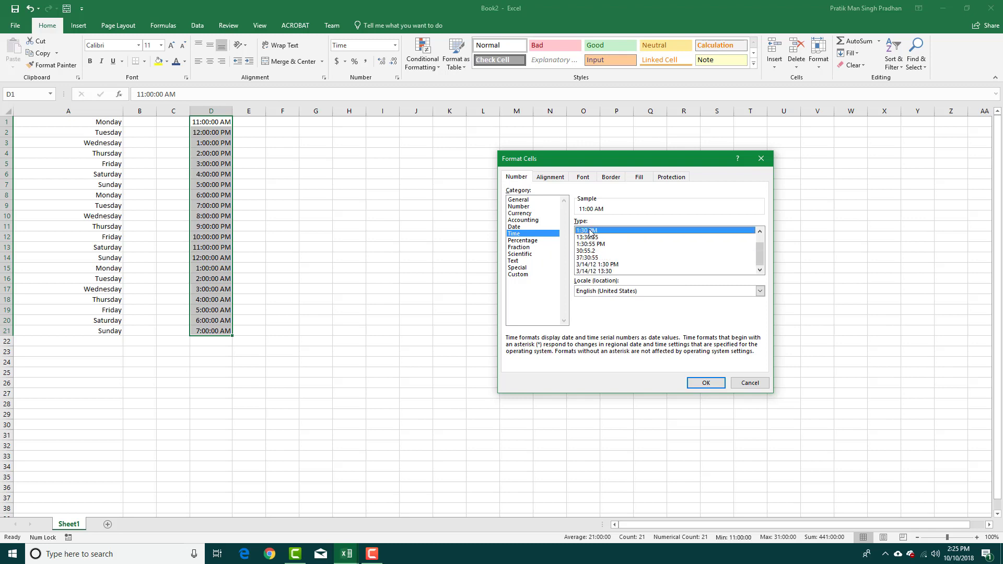
{"action": "left_click", "coordinate": [705, 383]}
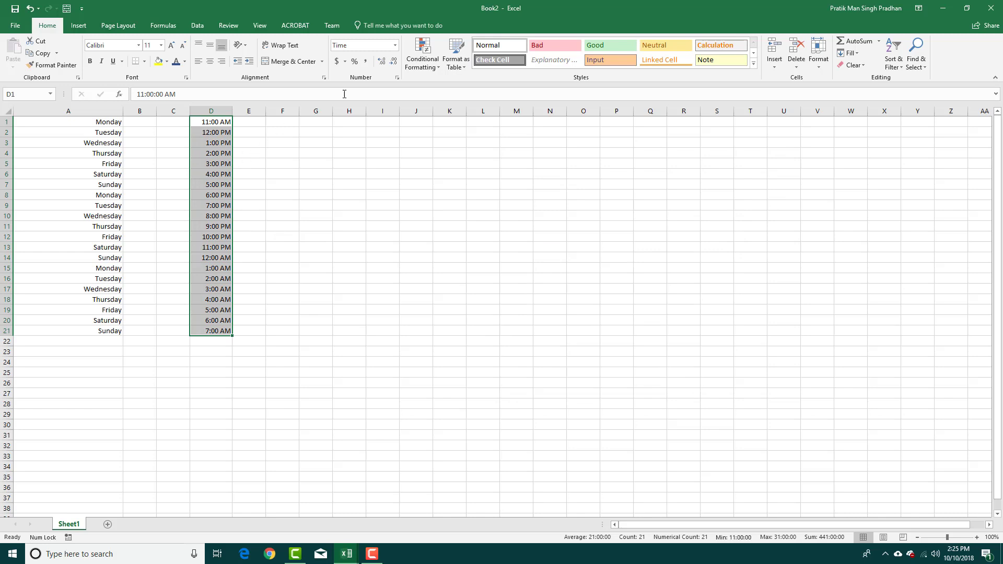
- Enter a first trial formula in E3 referencing a column D time
{"action": "left_click", "coordinate": [241, 142]}
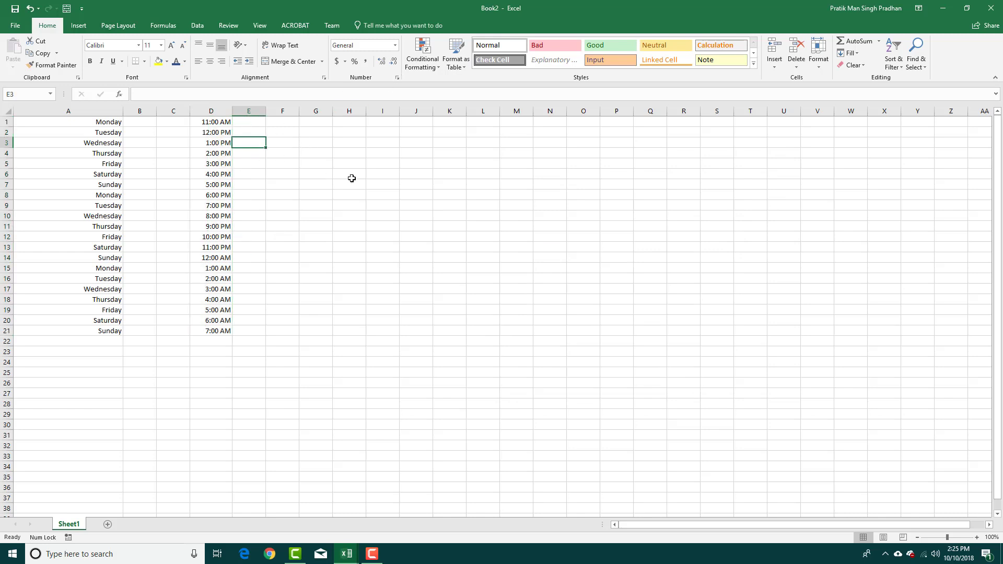
{"action": "type", "text": "="}
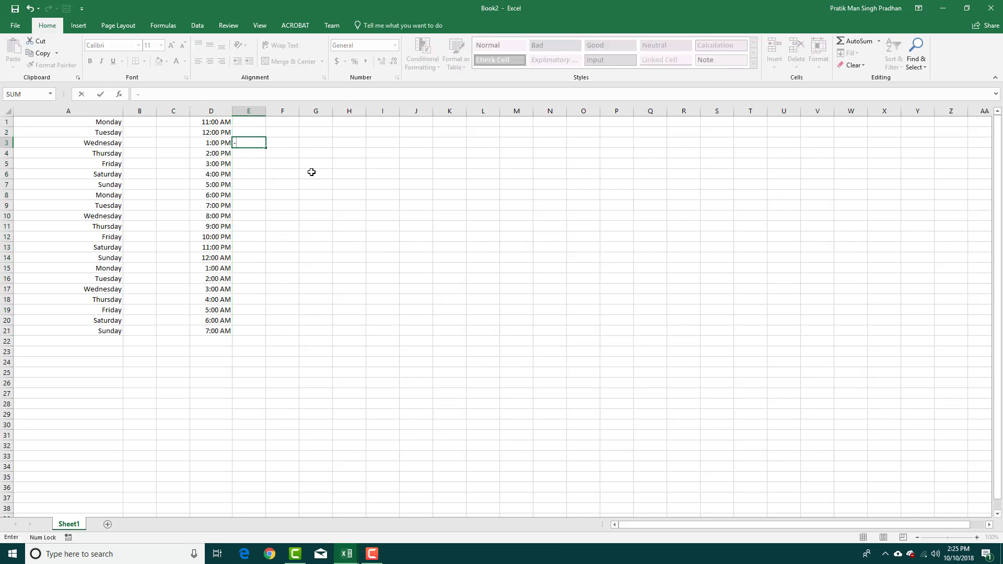
{"action": "left_click", "coordinate": [217, 144]}
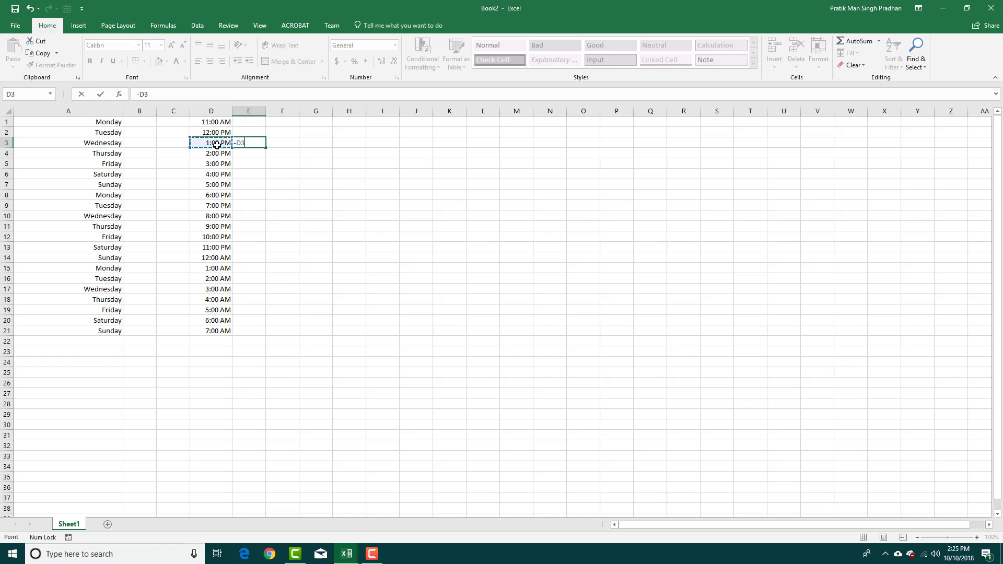
{"action": "left_click", "coordinate": [257, 179]}
{"action": "key", "text": "Return"}
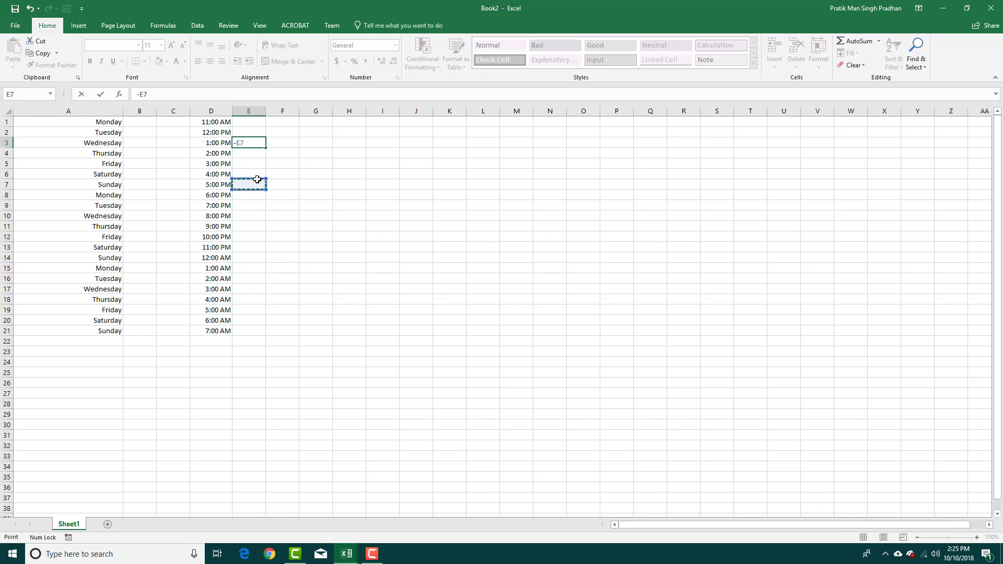
{"action": "key", "text": "Up"}
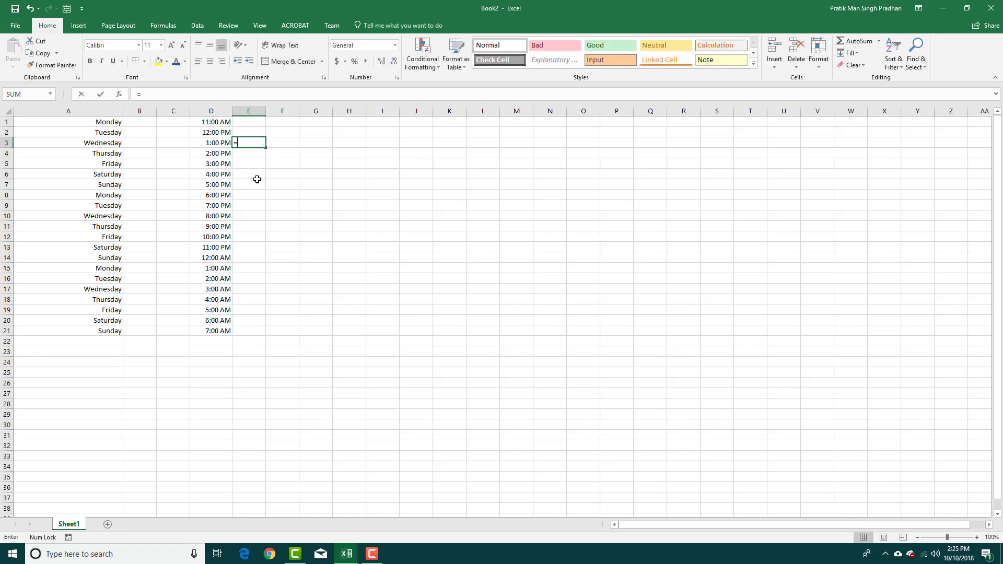
- Re-enter E3 as D2 minus D4 and widen column E
{"action": "type", "text": "="}
{"action": "left_click", "coordinate": [207, 133]}
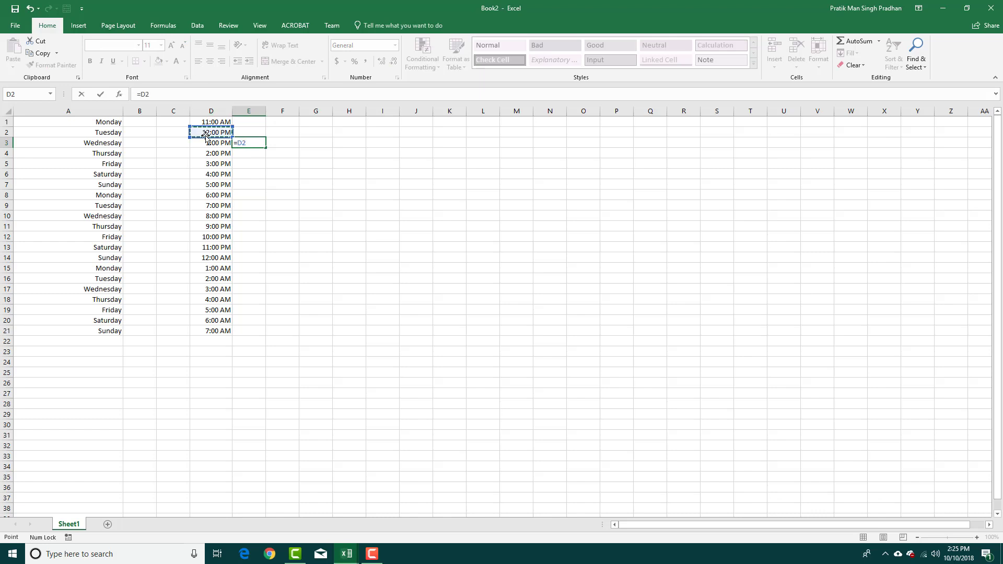
{"action": "type", "text": "-"}
{"action": "left_click", "coordinate": [218, 154]}
{"action": "key", "text": "Return"}
{"action": "key", "text": "Up"}
{"action": "left_click_drag", "start_coordinate": [267, 113], "coordinate": [347, 114]}
- Rewrite E3 as =D2-D1, showing 1:00 AM
{"action": "left_click", "coordinate": [222, 145]}
{"action": "left_click", "coordinate": [269, 141]}
{"action": "type", "text": "="}
{"action": "left_click", "coordinate": [223, 133]}
{"action": "type", "text": "-"}
{"action": "left_click", "coordinate": [220, 124]}
{"action": "key", "text": "ctrl+Return"}
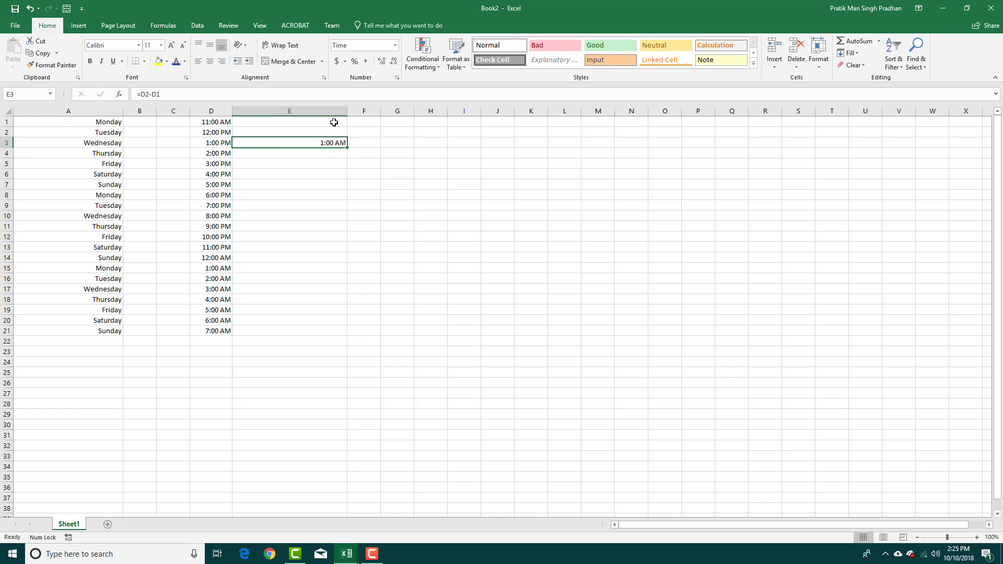
- Try number and time formats on E3 from the number format list
{"action": "left_click", "coordinate": [395, 46]}
{"action": "left_click", "coordinate": [395, 46]}
{"action": "left_click", "coordinate": [395, 46]}
{"action": "left_click", "coordinate": [375, 89]}
{"action": "left_click", "coordinate": [394, 46]}
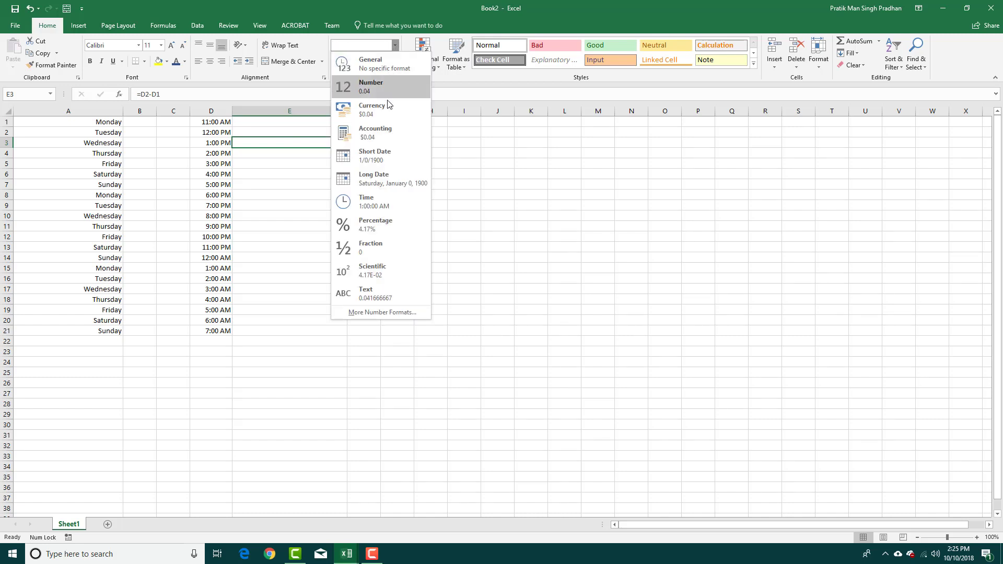
{"action": "left_click", "coordinate": [372, 203]}
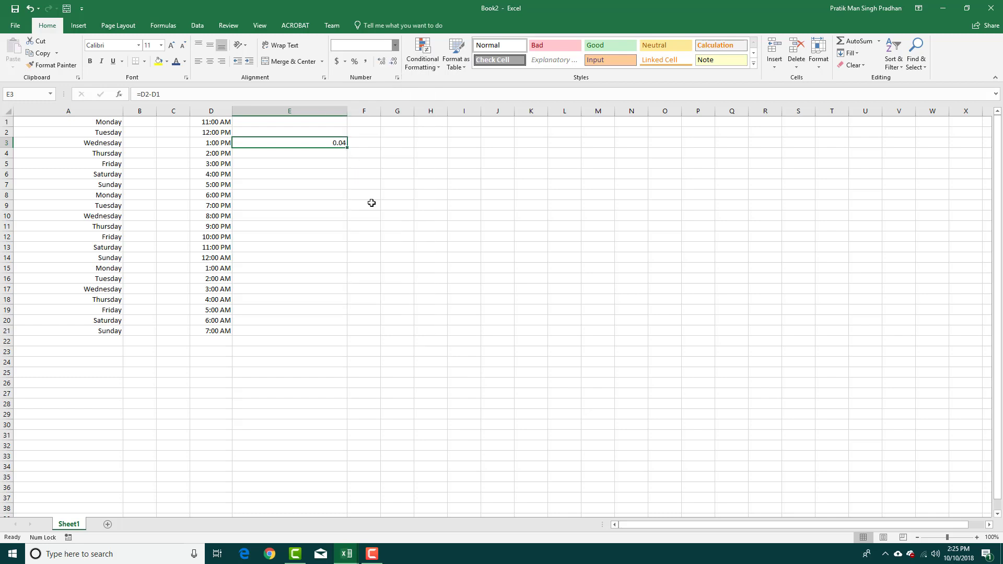
{"action": "left_click", "coordinate": [390, 44]}
- Apply the 13:30 time type to E3 so it shows 1:00, and narrow column E
{"action": "left_click", "coordinate": [395, 45]}
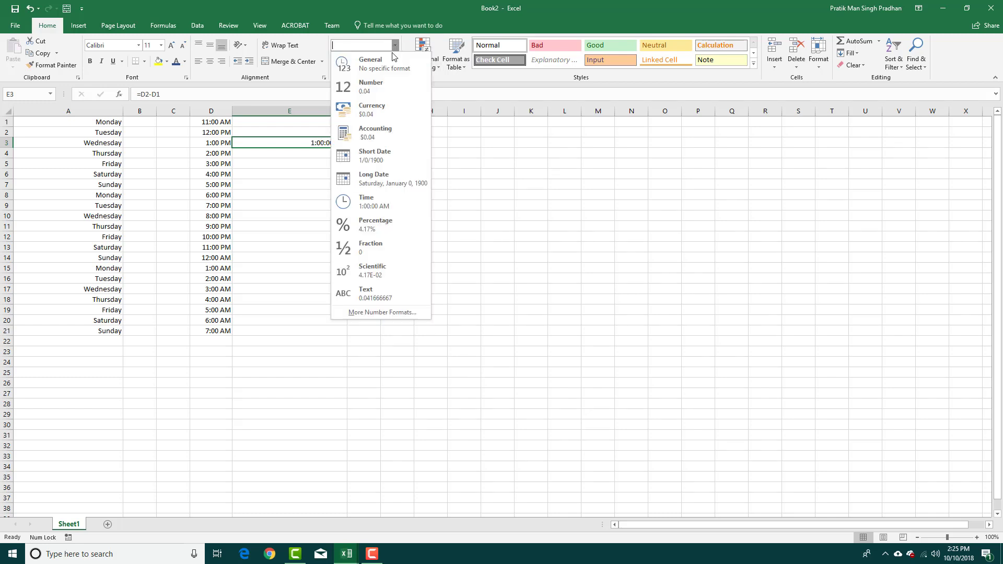
{"action": "left_click", "coordinate": [368, 312]}
{"action": "left_click", "coordinate": [593, 238]}
{"action": "left_click", "coordinate": [703, 383]}
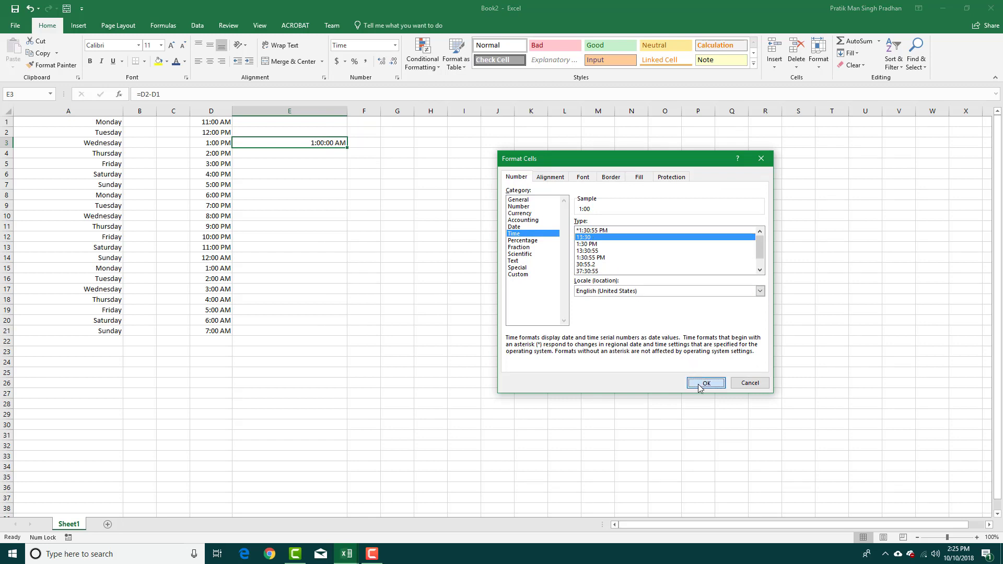
{"action": "left_click", "coordinate": [396, 153]}
{"action": "left_click_drag", "start_coordinate": [347, 111], "coordinate": [269, 112]}
{"action": "left_click", "coordinate": [237, 146]}
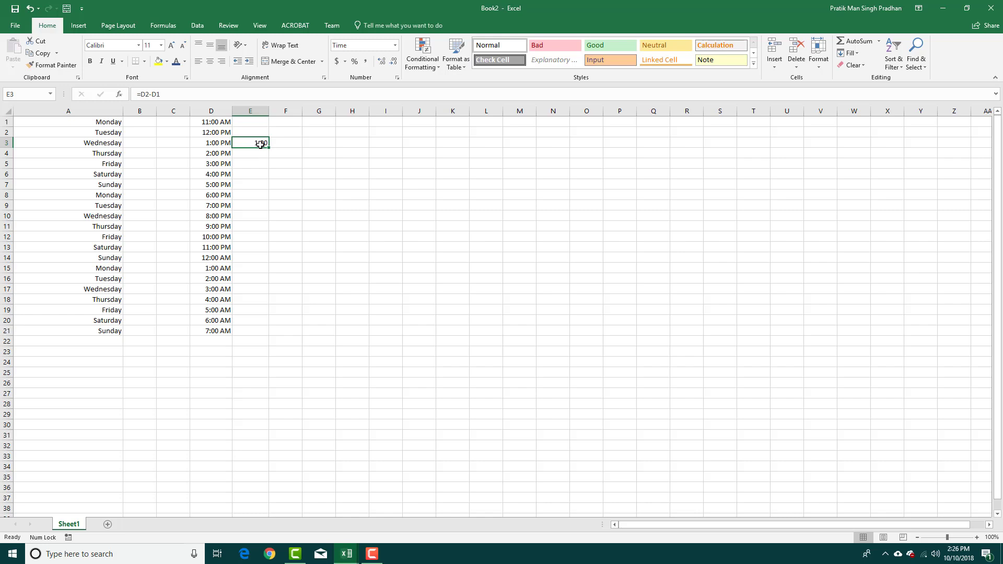
- Select times D1:D21 and bring up the Custom number format codes
{"action": "left_click", "coordinate": [316, 151]}
{"action": "left_click", "coordinate": [269, 144]}
{"action": "left_click_drag", "start_coordinate": [216, 122], "coordinate": [219, 331]}
{"action": "left_click", "coordinate": [395, 46]}
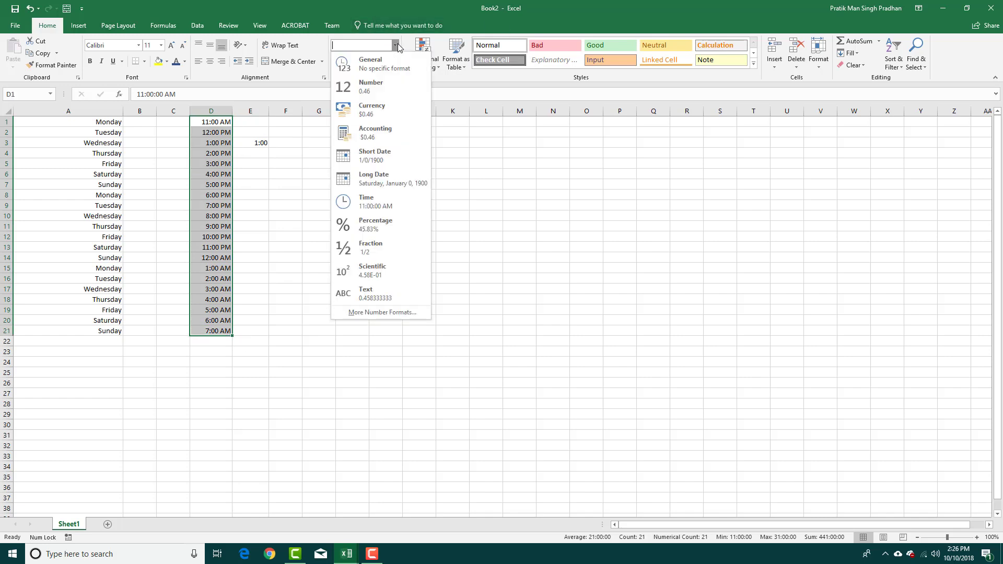
{"action": "left_click", "coordinate": [405, 312]}
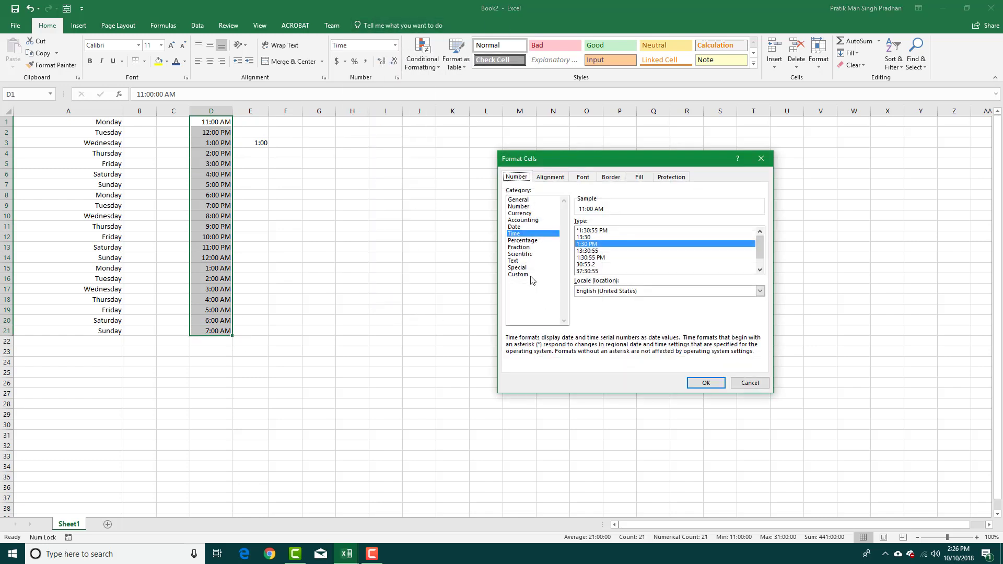
{"action": "left_click", "coordinate": [531, 277]}
{"action": "left_click", "coordinate": [646, 289]}
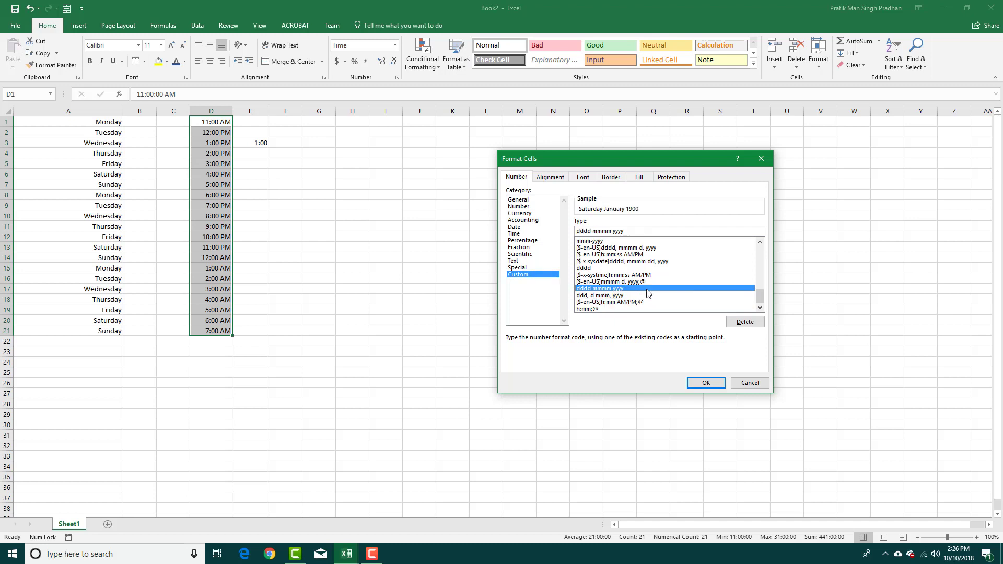
- Strip the locale prefix and ;@ from the h:mm AM/PM code and apply it
{"action": "left_click", "coordinate": [616, 303]}
{"action": "left_click_drag", "start_coordinate": [600, 231], "coordinate": [523, 233]}
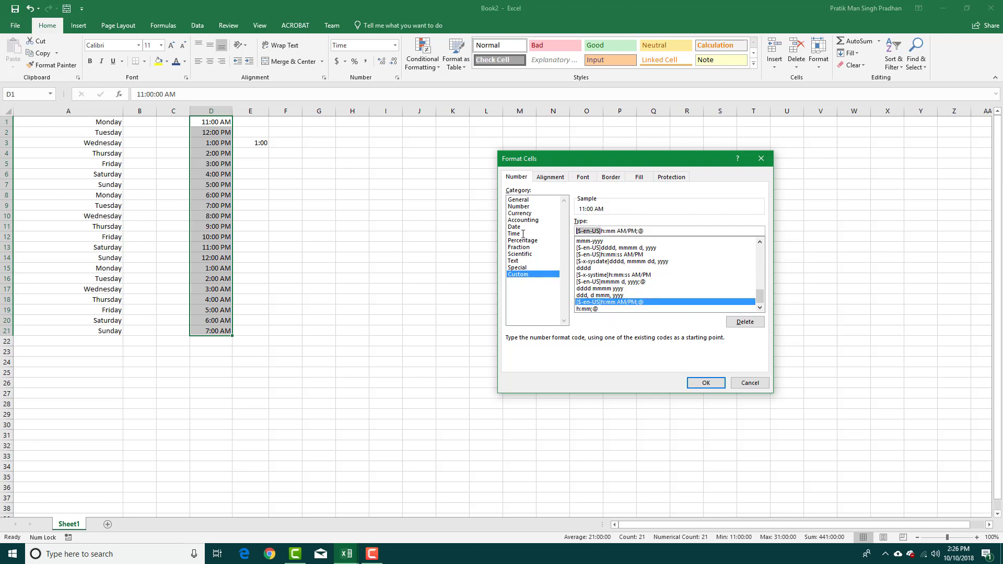
{"action": "key", "text": "BackSpace"}
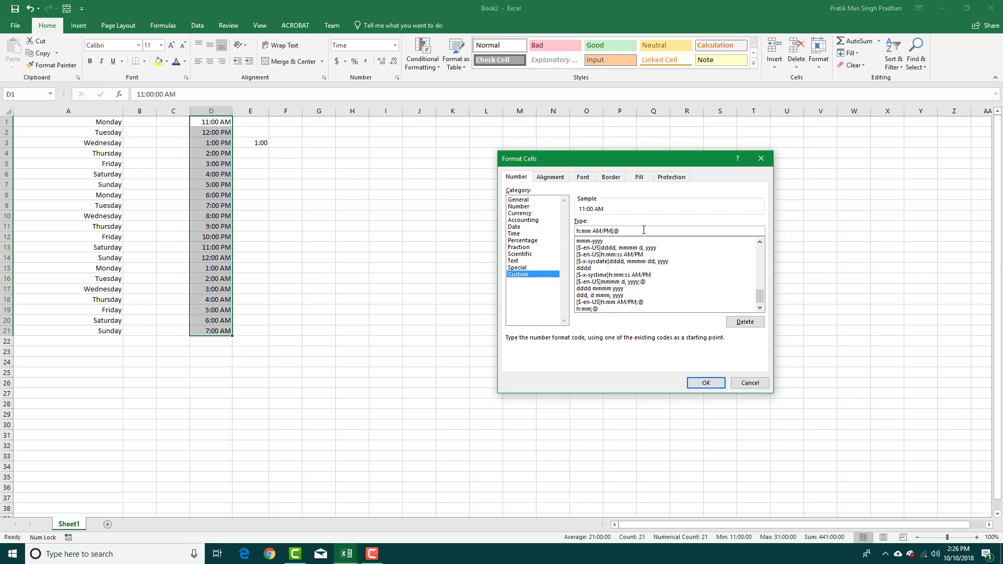
{"action": "key", "text": "BackSpace"}
{"action": "type", "text": "h"}
{"action": "key", "text": "BackSpace"}
{"action": "left_click", "coordinate": [706, 383]}
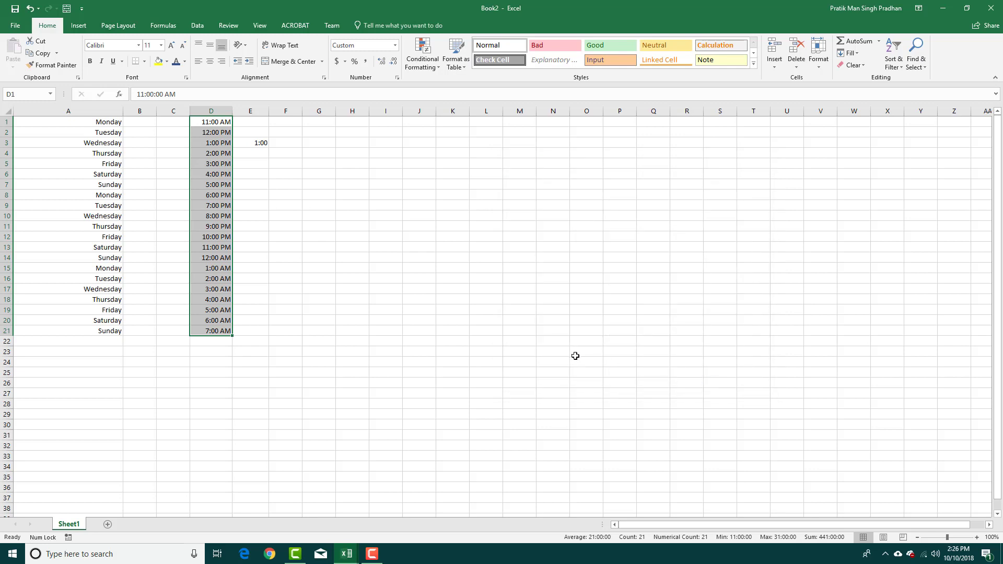
{"action": "left_click", "coordinate": [353, 230]}
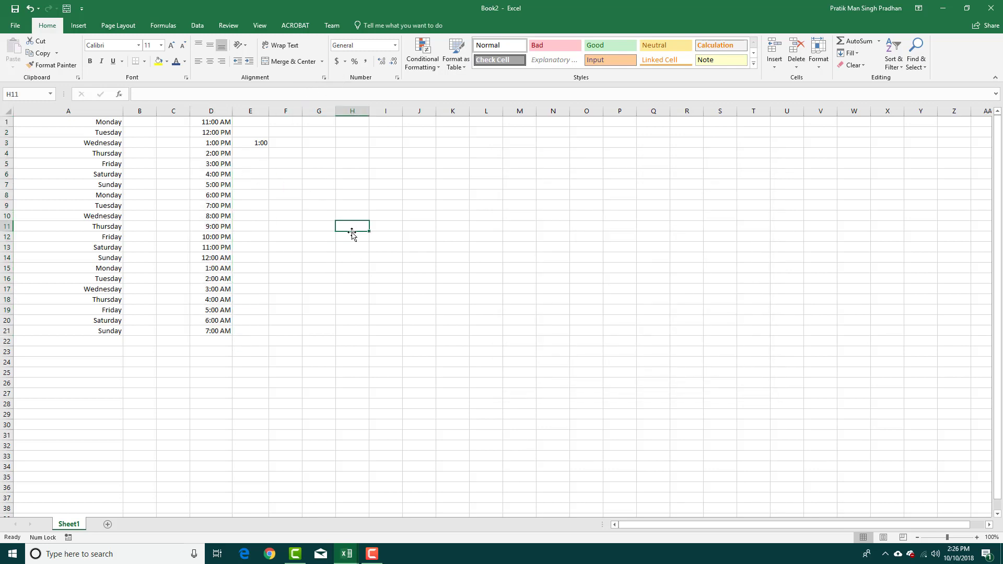